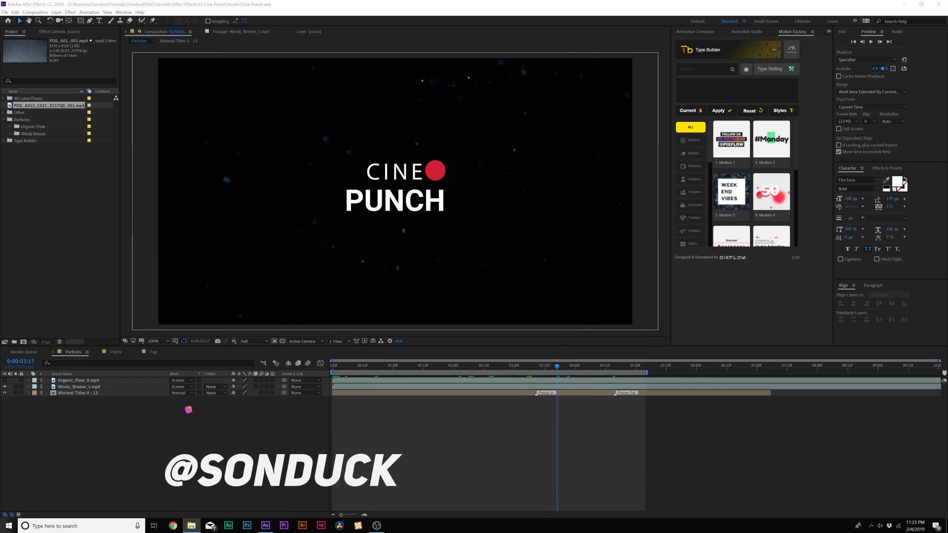
Add Windy_Breeze_1.mp4 as a top layer over the CINE PUNCH title, set it to Screen, and preview
key("space")
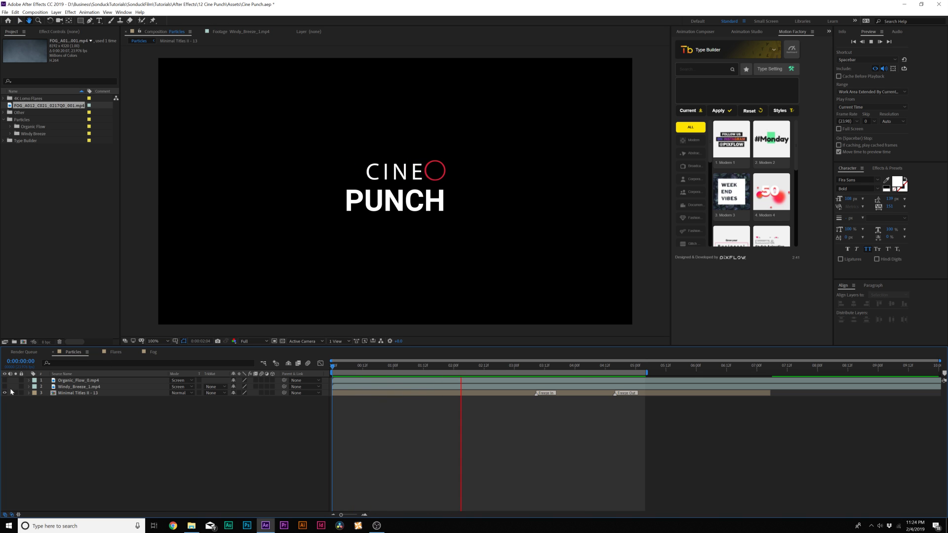
left_click(11, 136)
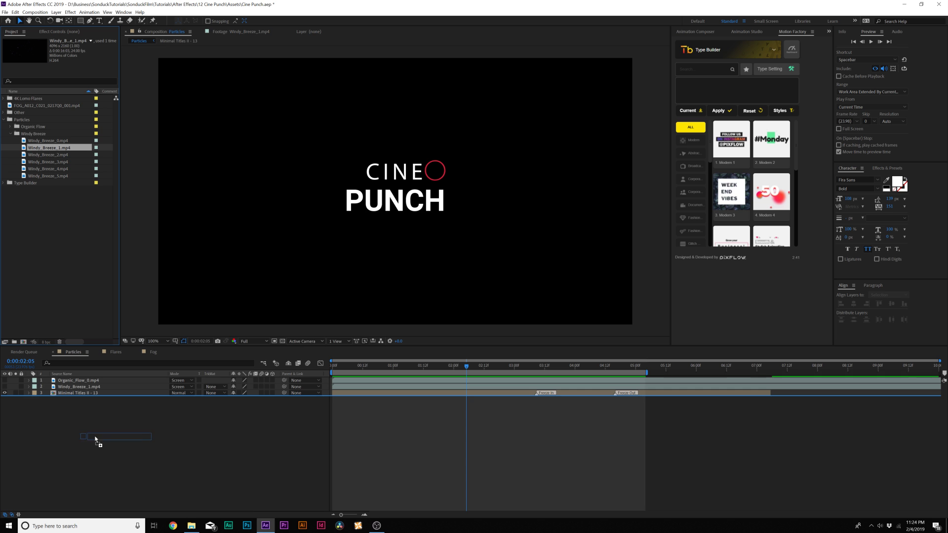
left_click_drag(76, 385, 76, 381)
key("s")
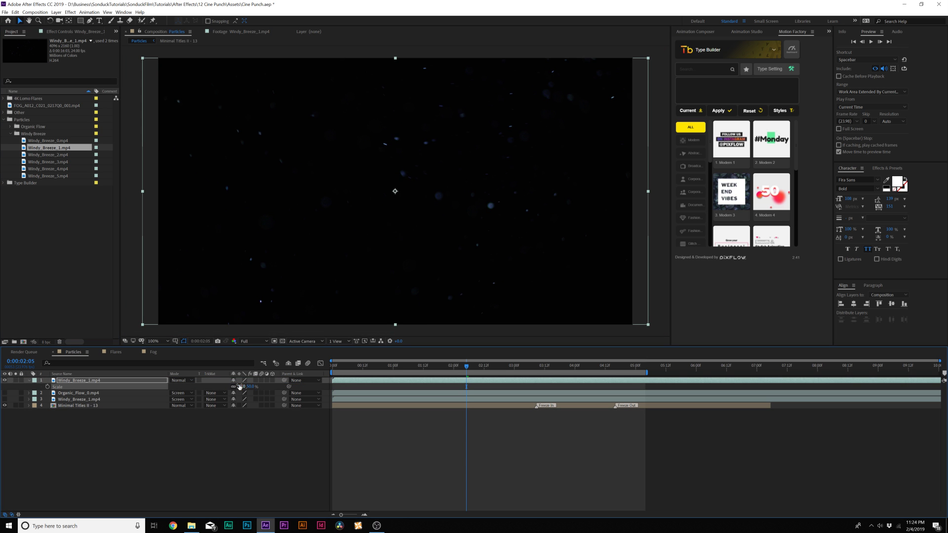
left_click(181, 381)
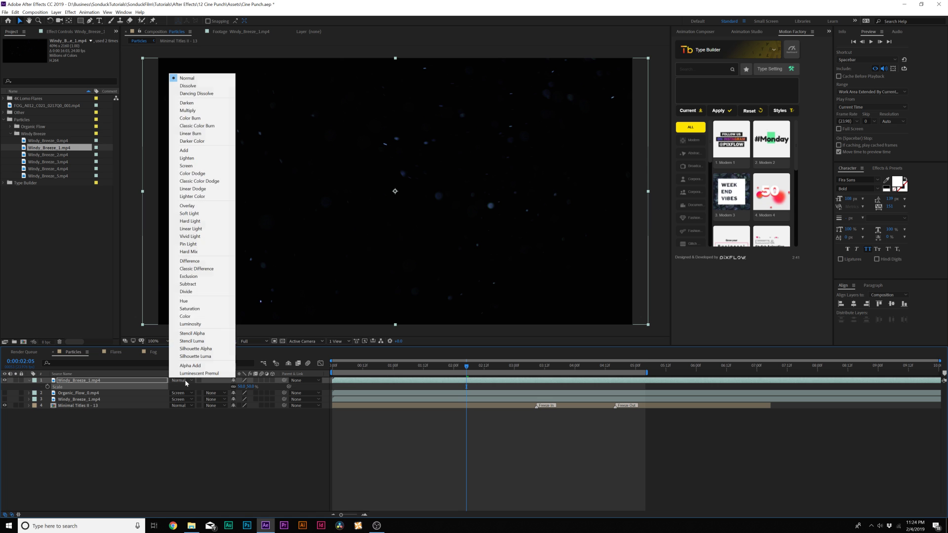
left_click(186, 166)
key("space")
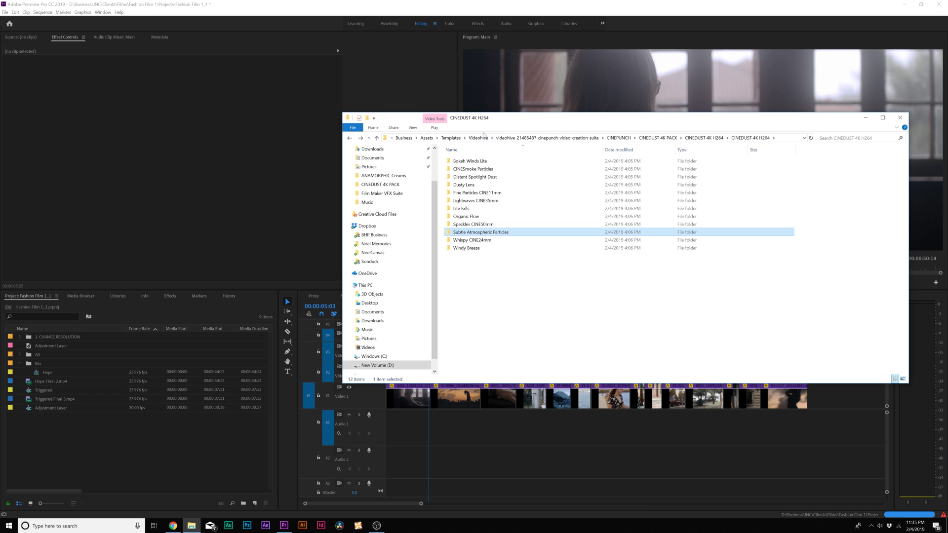
Preview Subtle_Atmospheric_Particles_1 from its folder and import it into the project
left_click_drag(516, 118, 543, 110)
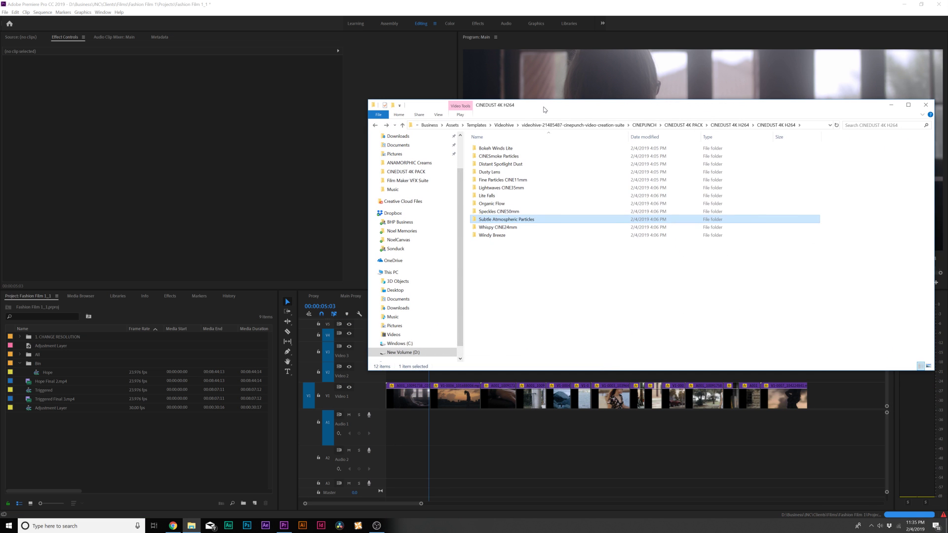
double_click(491, 221)
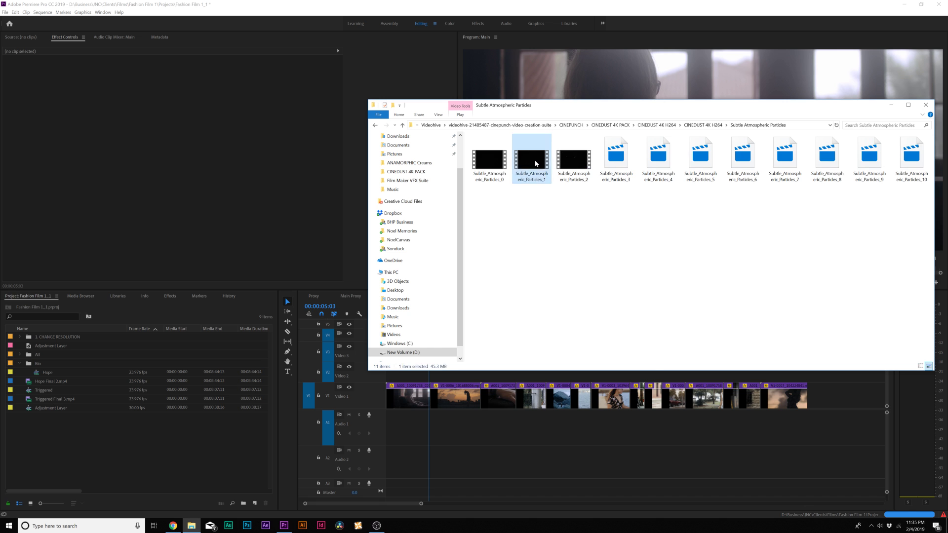
double_click(536, 163)
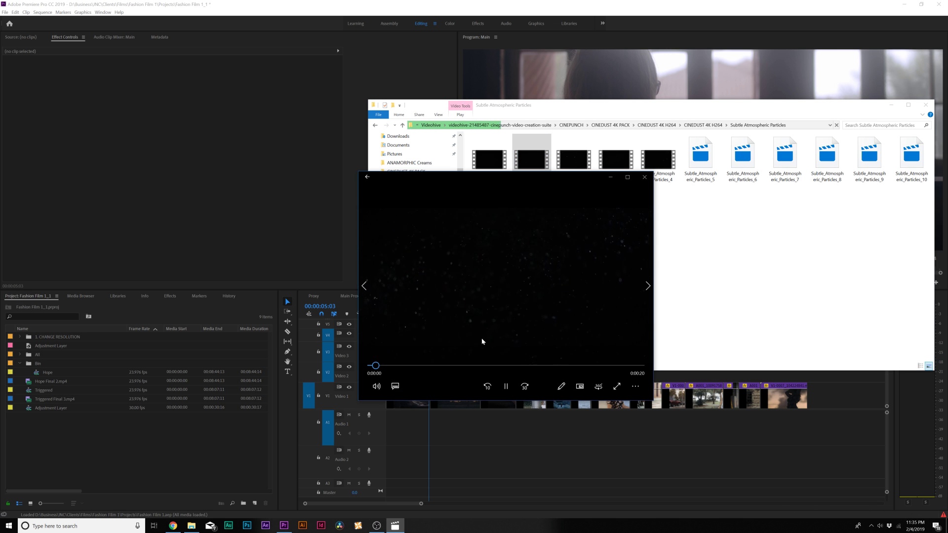
left_click(646, 177)
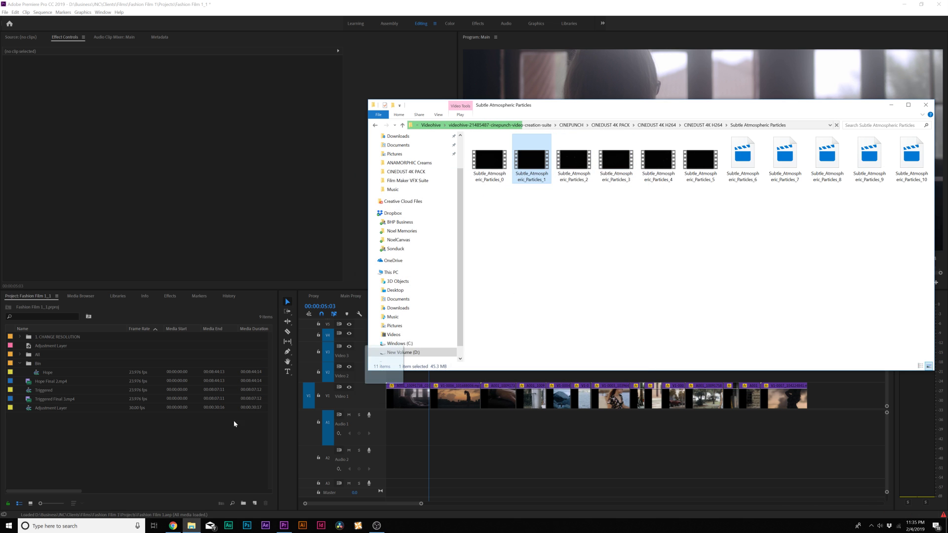
left_click_drag(384, 367, 184, 454)
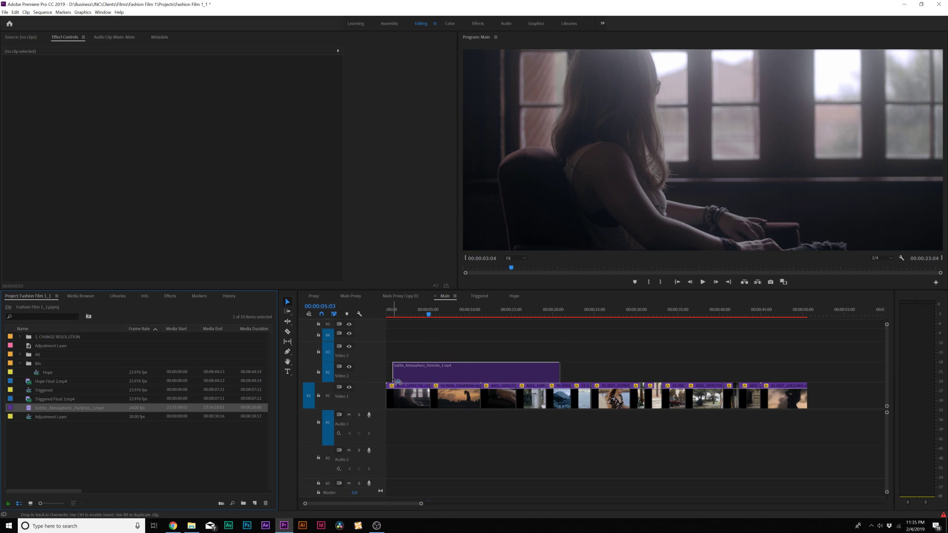
Place the particles clip on V2 at sequence start in Screen mode; playhead to 00:00:01:20
left_click_drag(387, 380, 428, 376)
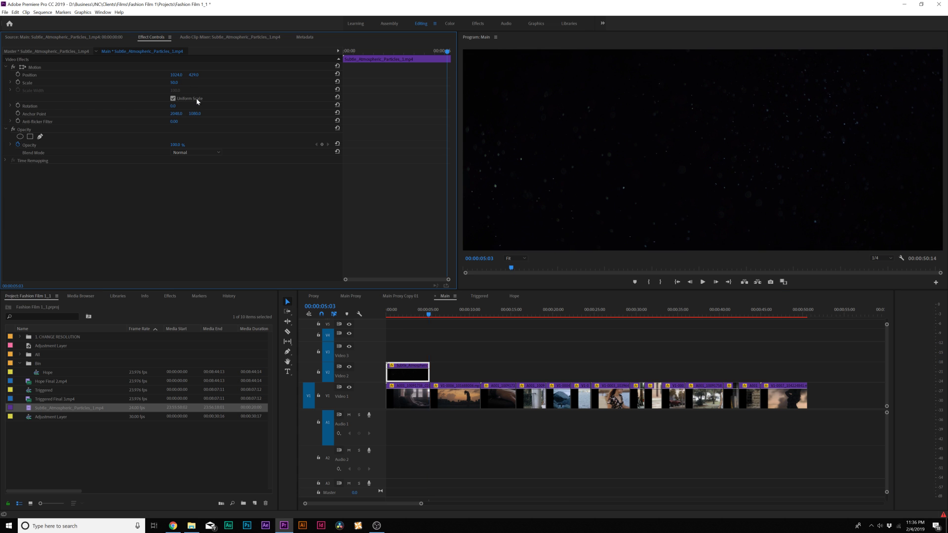
left_click(180, 153)
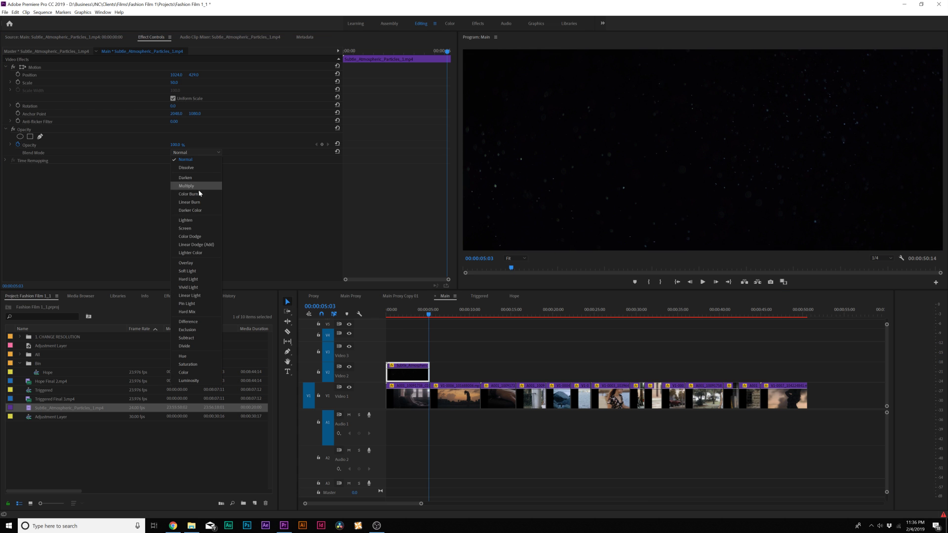
left_click(195, 228)
left_click(401, 310)
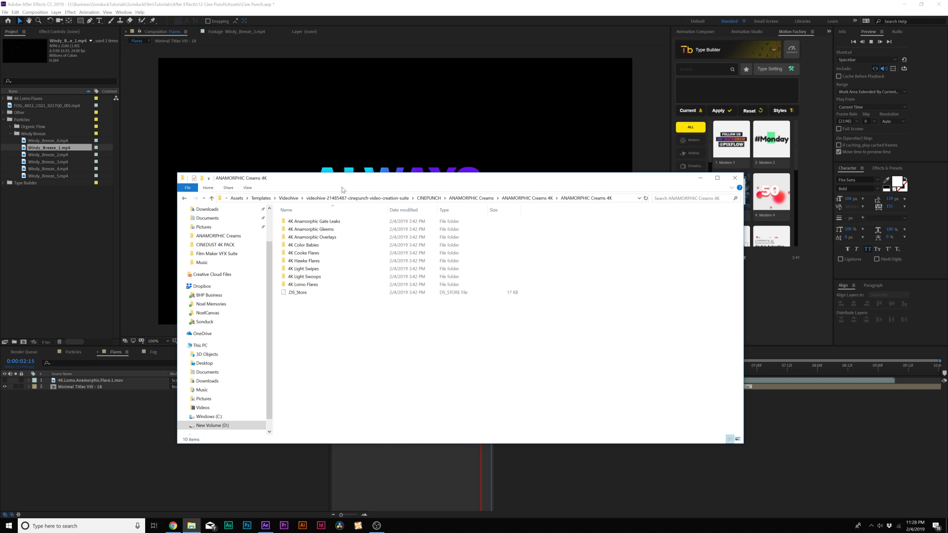
Reveal the composition and replay the Lomo flare screened over the ALWAYS title
key("super+Down")
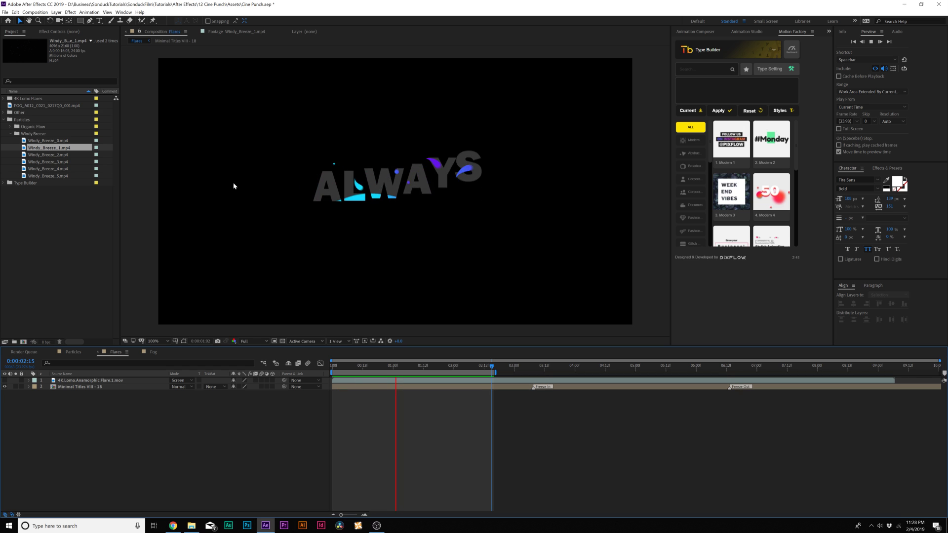
key("space")
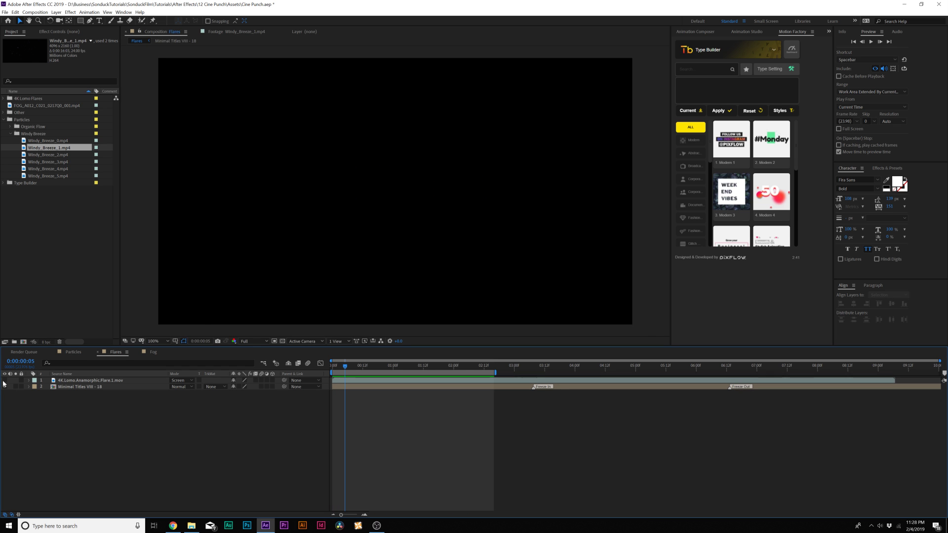
key("space")
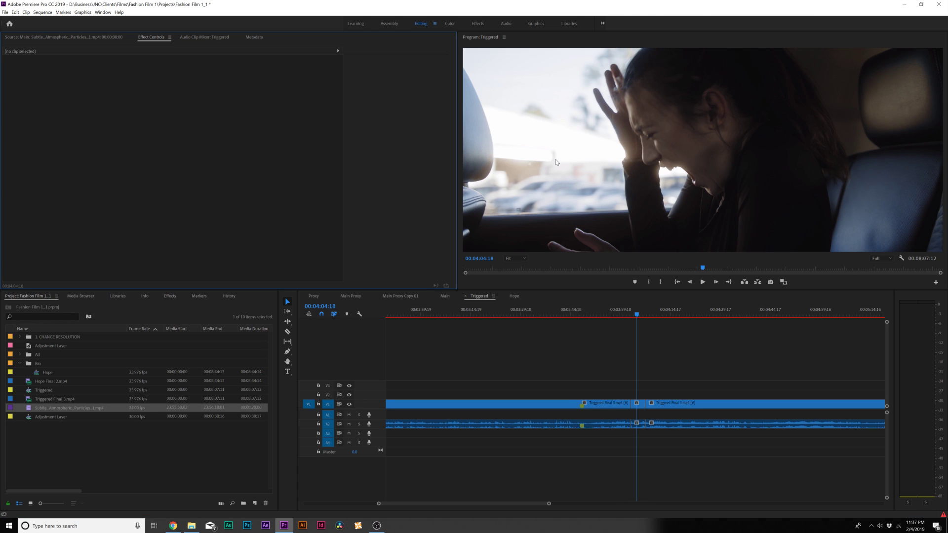
Import Anamorphic.4K.Gleems2 and place it on V2 above the Triggered footage in Screen mode
left_click(191, 526)
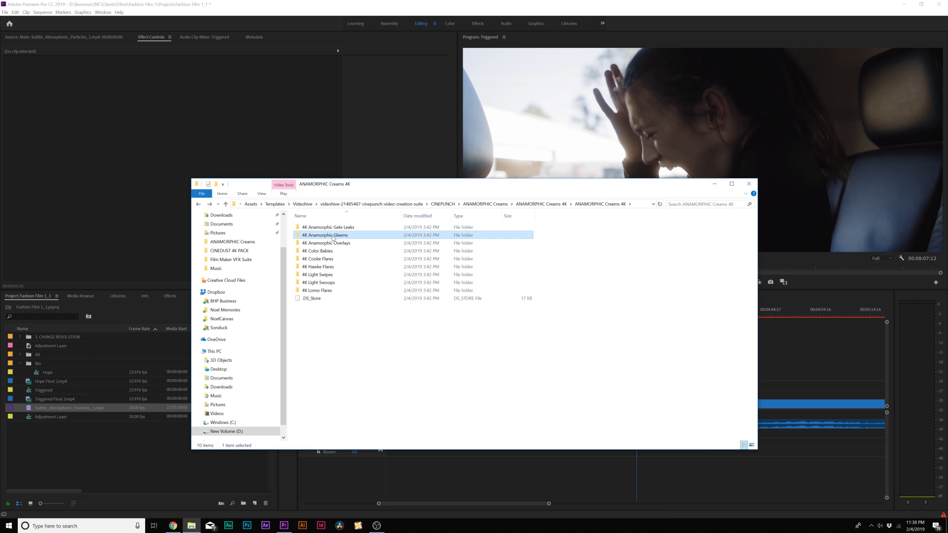
double_click(332, 236)
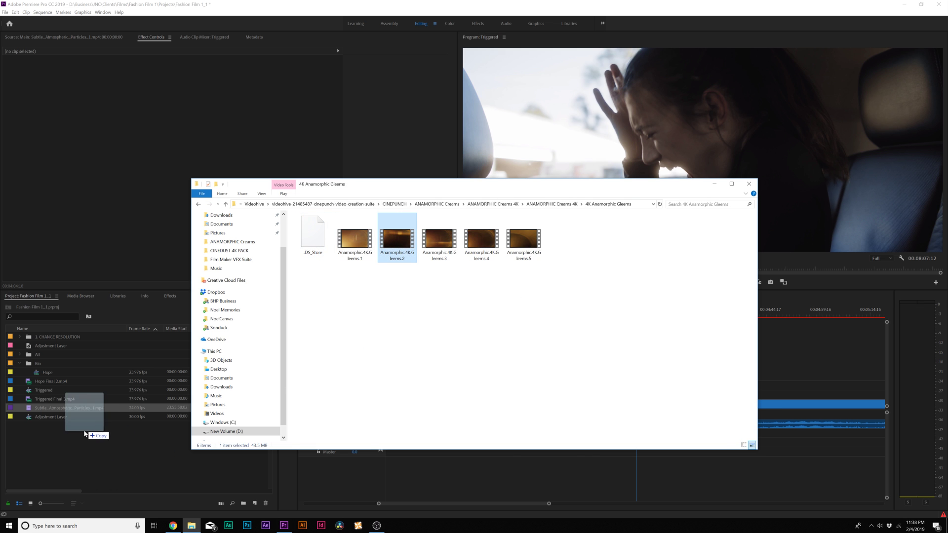
left_click_drag(85, 434, 82, 440)
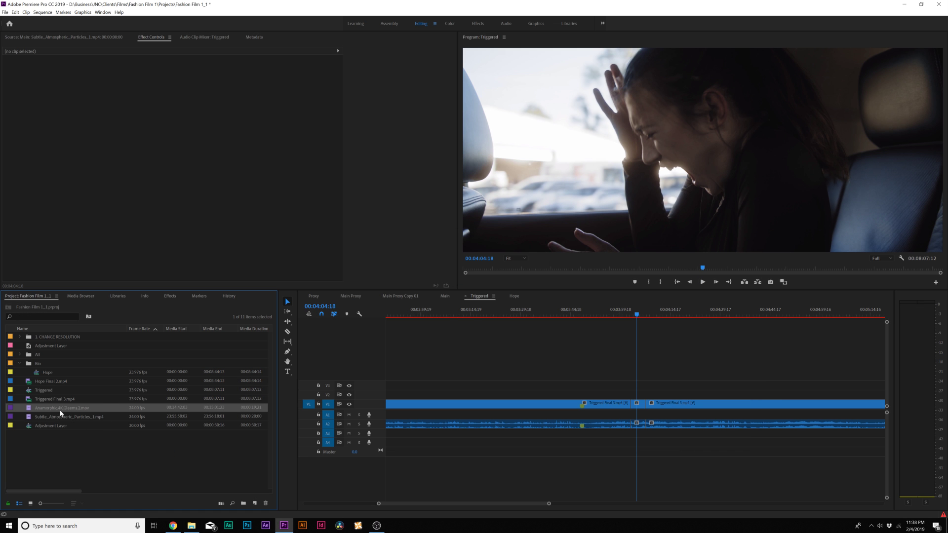
left_click_drag(112, 409, 635, 394)
left_click(195, 152)
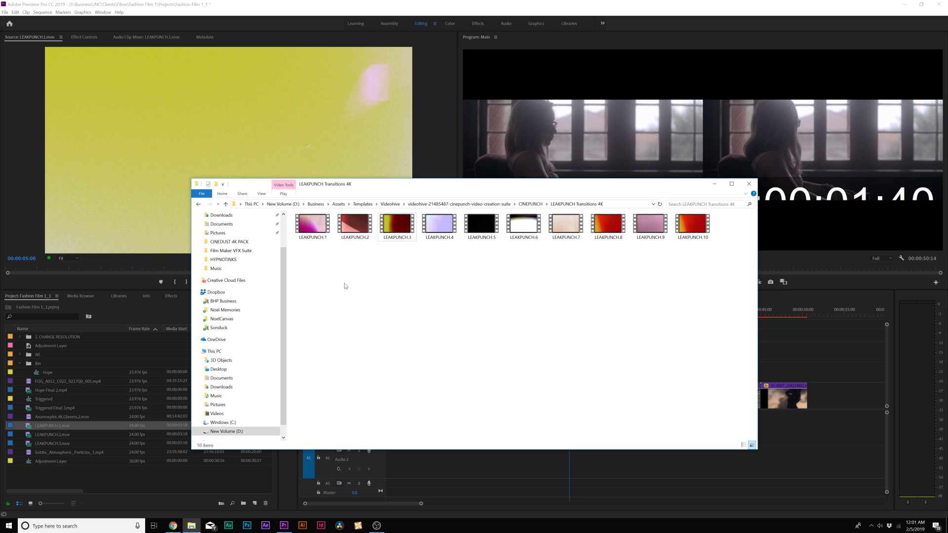
Lay a LEAKPUNCH light leak on V2, shift it ten frames later, and move to 00:00:23:11
left_click(61, 469)
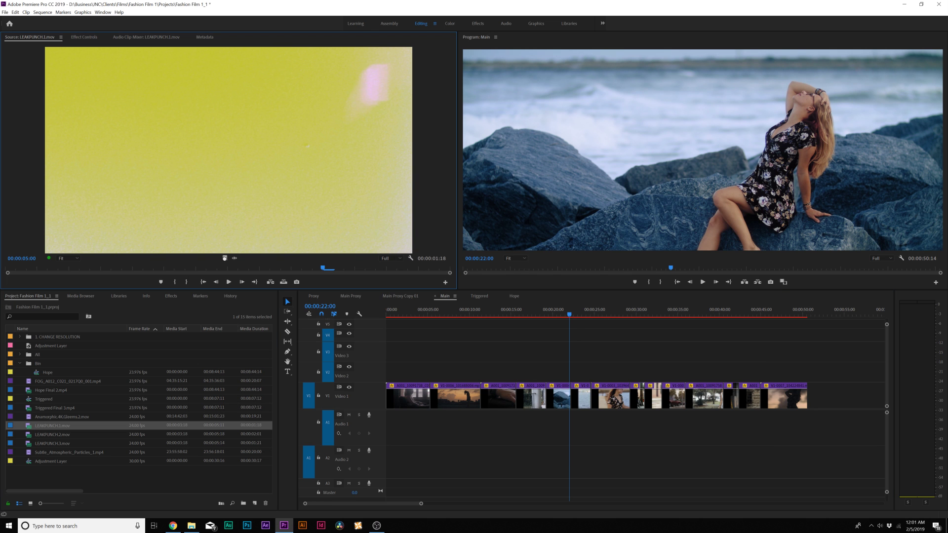
left_click_drag(52, 426, 549, 376)
left_click(548, 315)
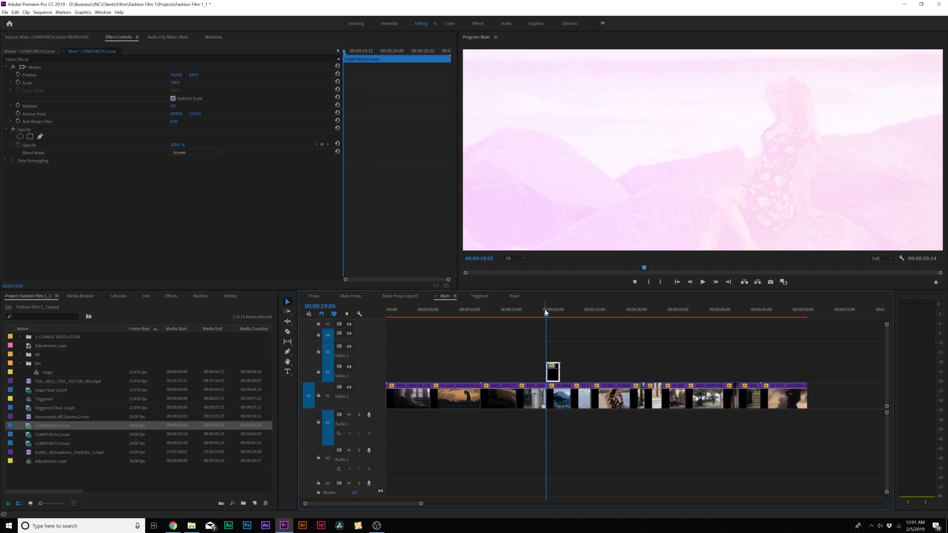
key("=")
key("=")
key("=")
left_click_drag(607, 377, 635, 379)
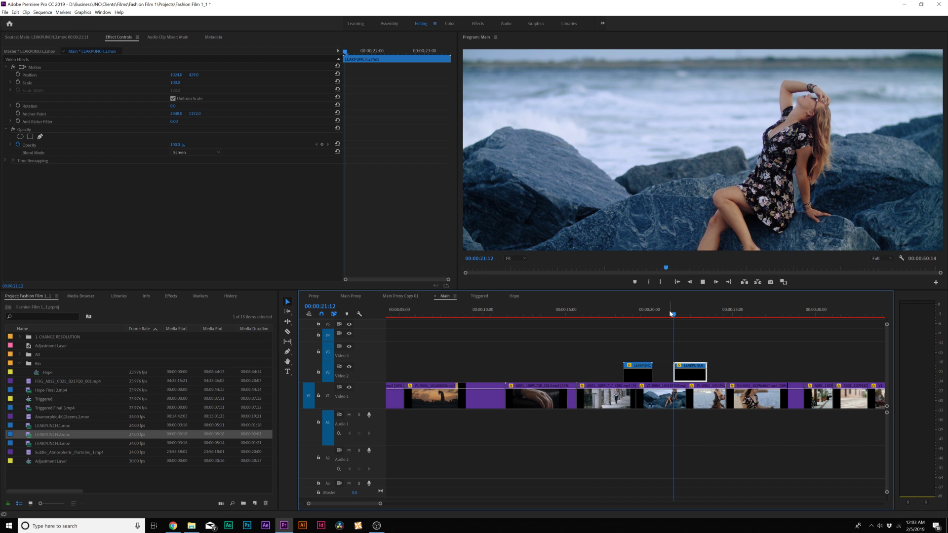
left_click_drag(672, 314, 706, 314)
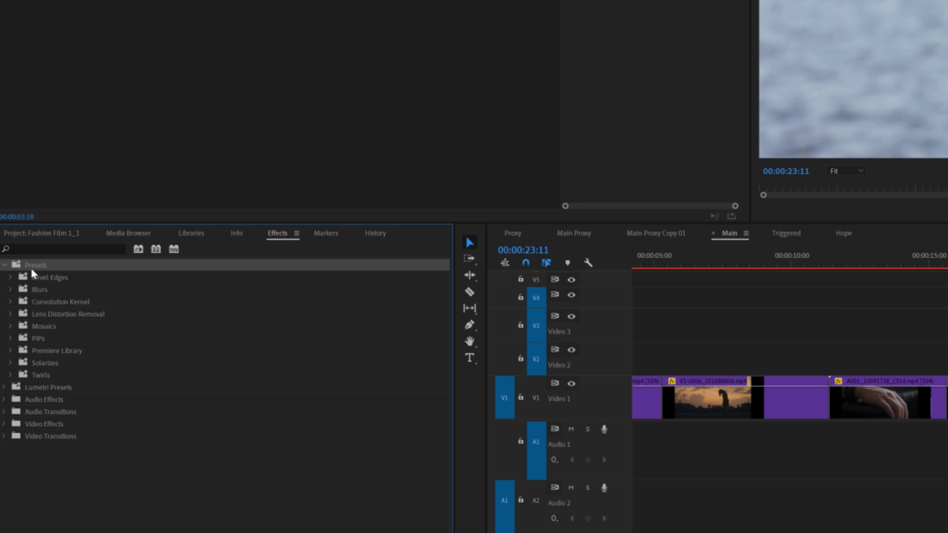
Import TRANSITIONPUNCH.V3.prfpset from the TRANSITIONPUNCH V3 INSTALL folder and expand the new presets folder
right_click(35, 269)
left_click(66, 301)
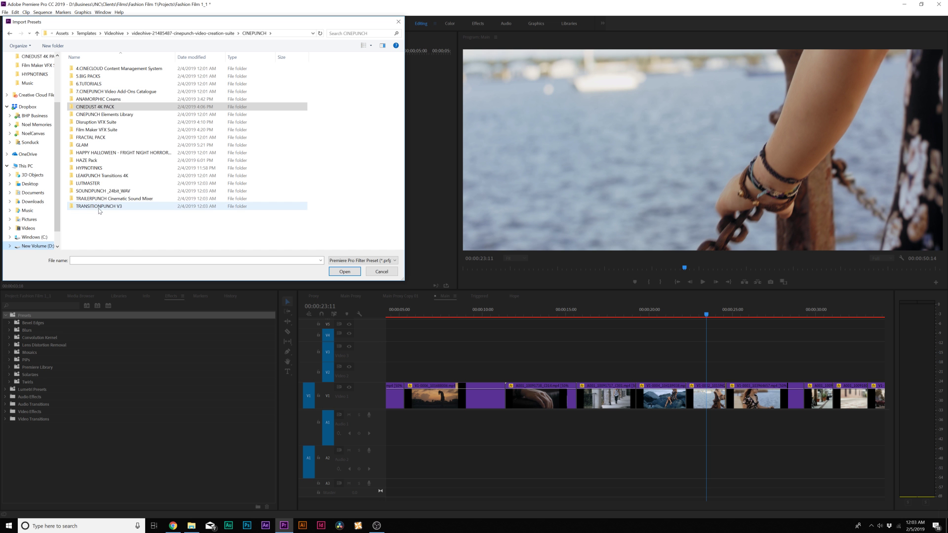
double_click(99, 207)
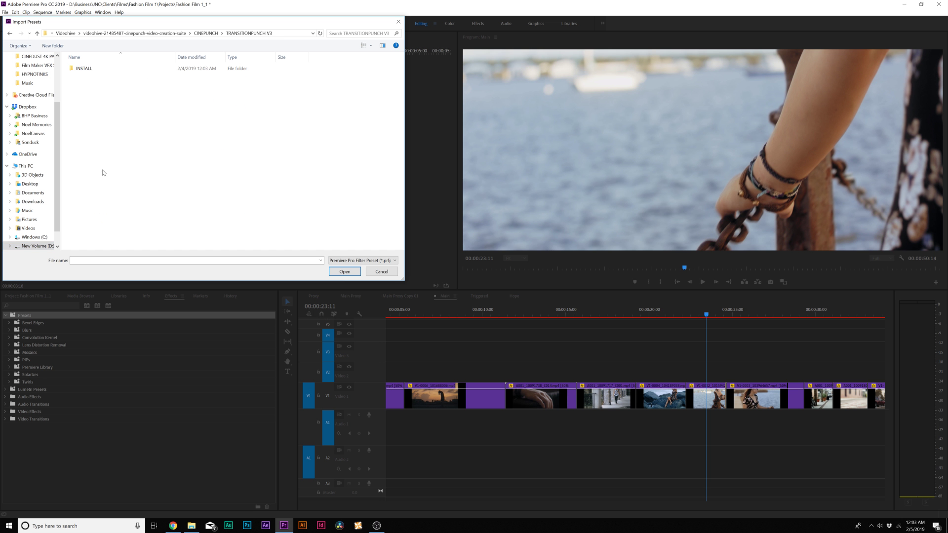
double_click(84, 71)
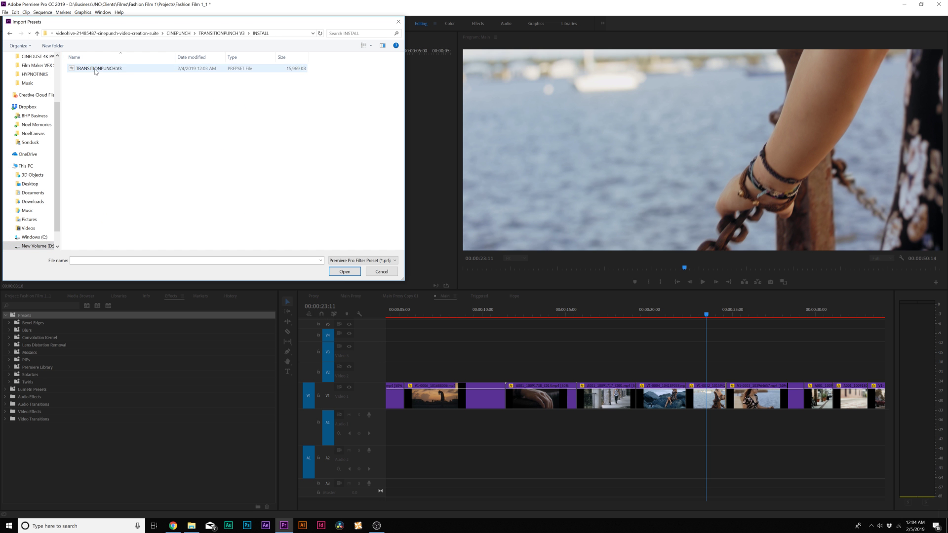
left_click(344, 272)
left_click(12, 383)
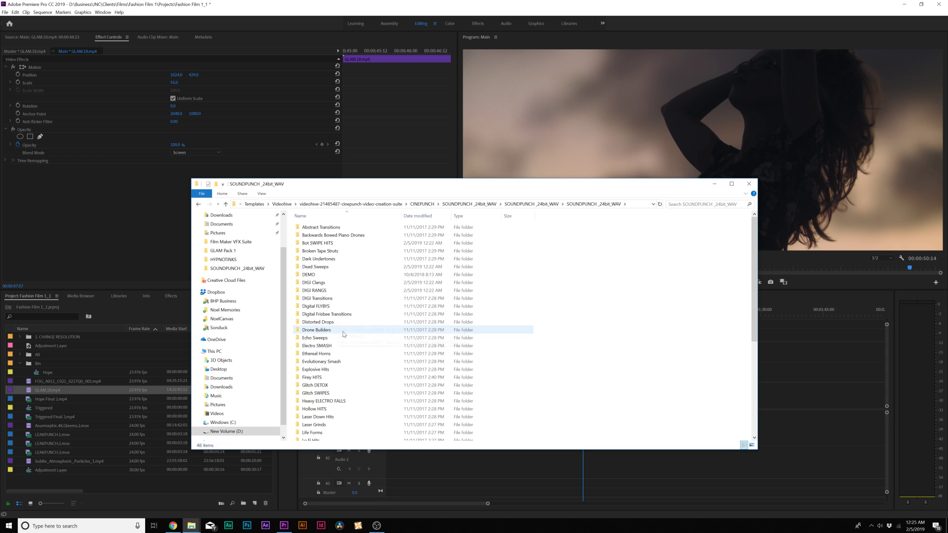
Preview Firey HITS sound effects, including Firey.HIT.17, from the Abstract Transitions folder
scroll(341, 329, "down", 7)
scroll(344, 363, "up", 7)
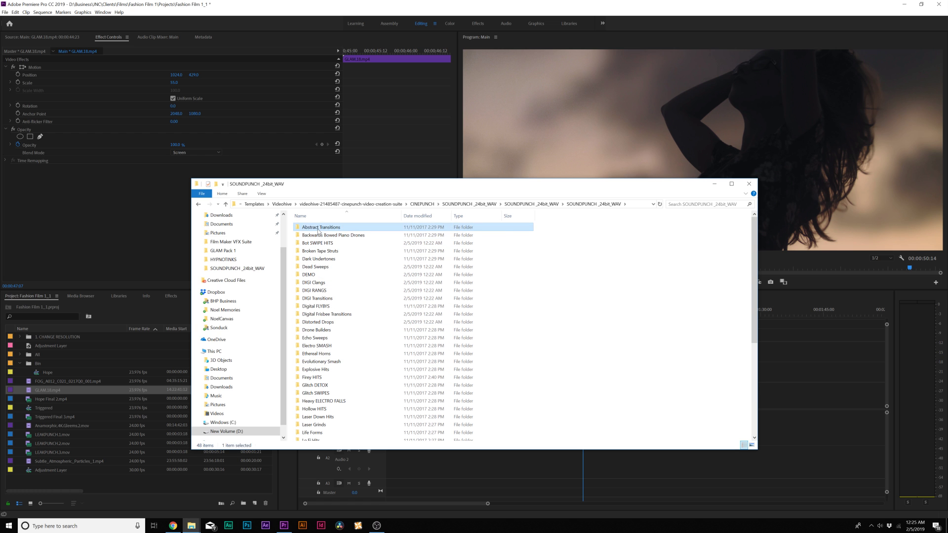
double_click(318, 228)
double_click(477, 243)
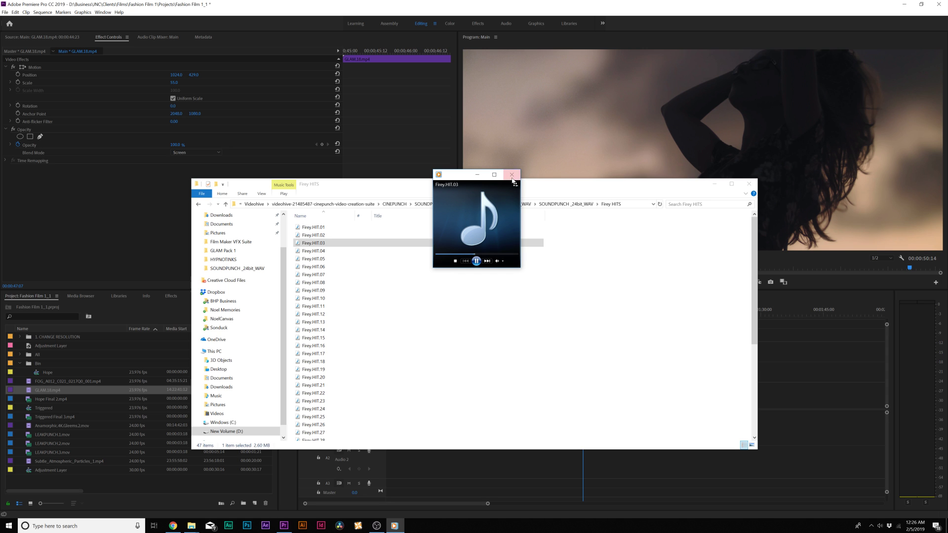
left_click(512, 175)
double_click(320, 354)
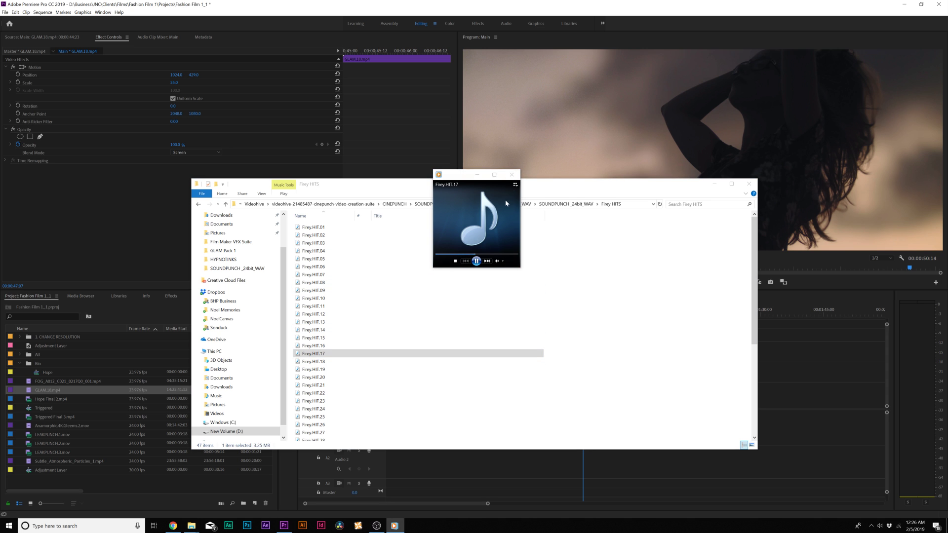
left_click(512, 175)
key("alt+Up")
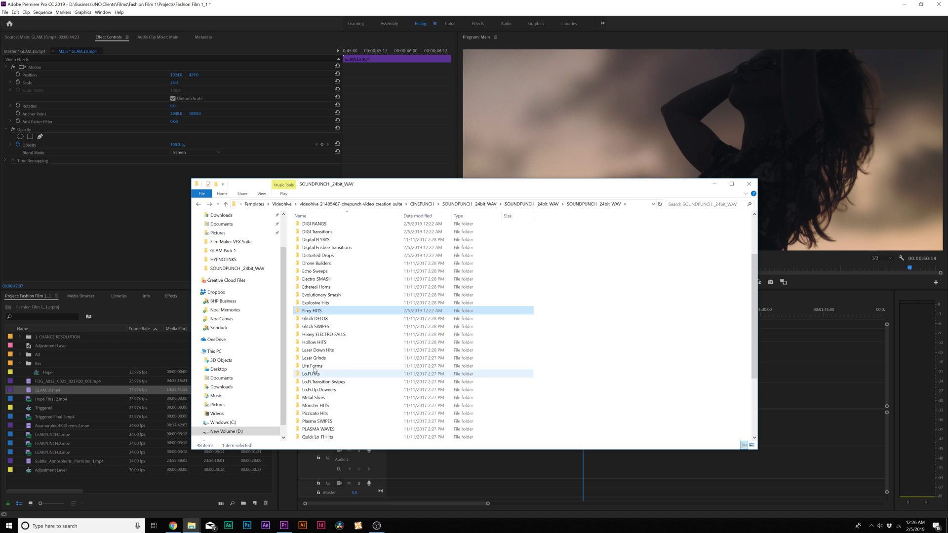
Play Reversal.6 and an Evolutionary Smash sound, then return to the SOUNDPUNCH _24bit_WAV folder
double_click(314, 342)
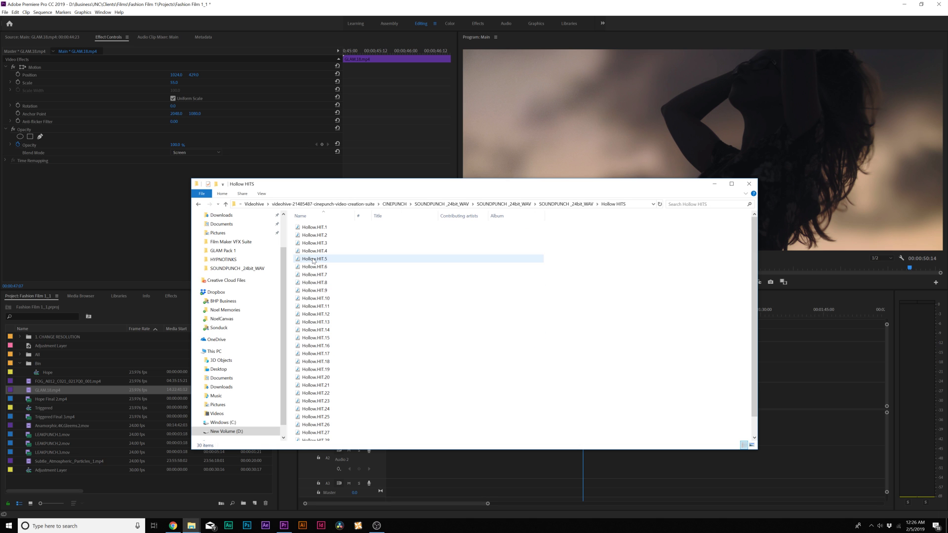
double_click(313, 260)
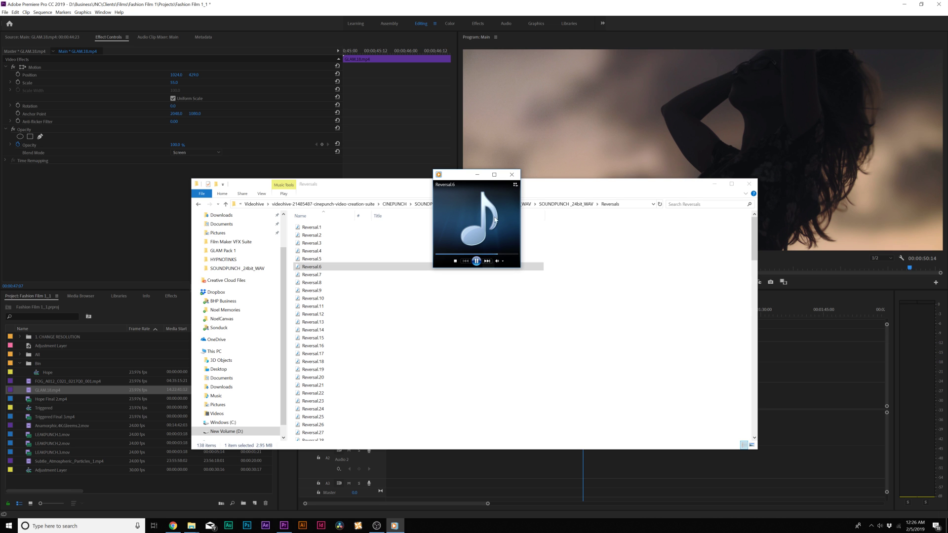
left_click(511, 179)
key("BackSpace")
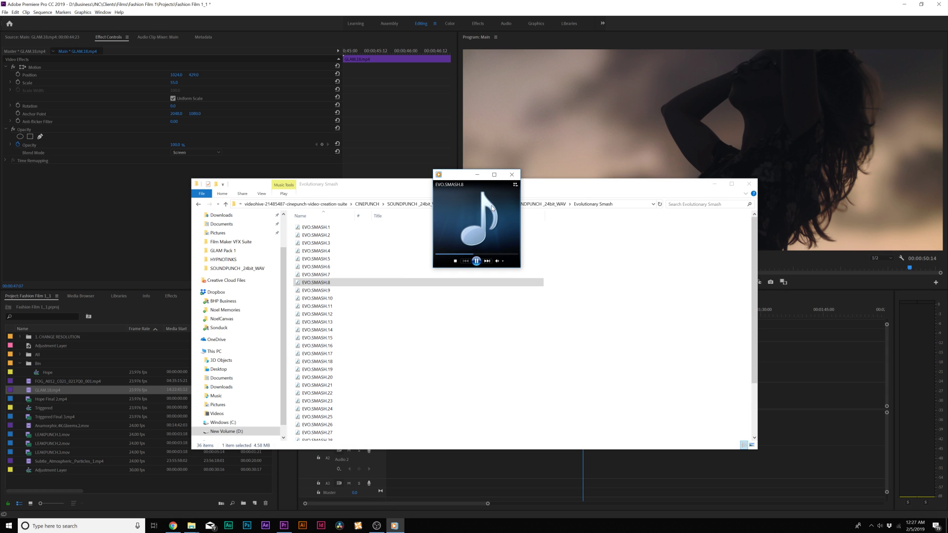
left_click(511, 175)
key("BackSpace")
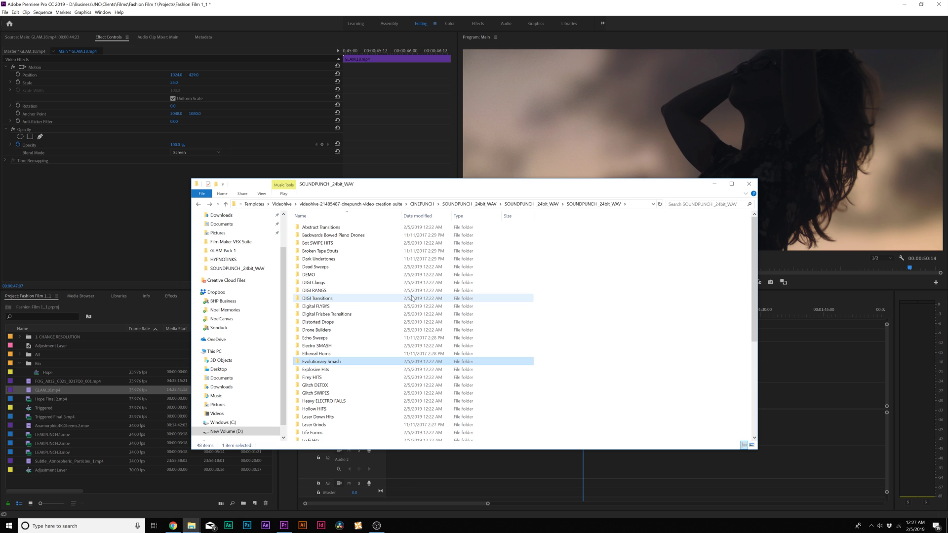
key("BackSpace")
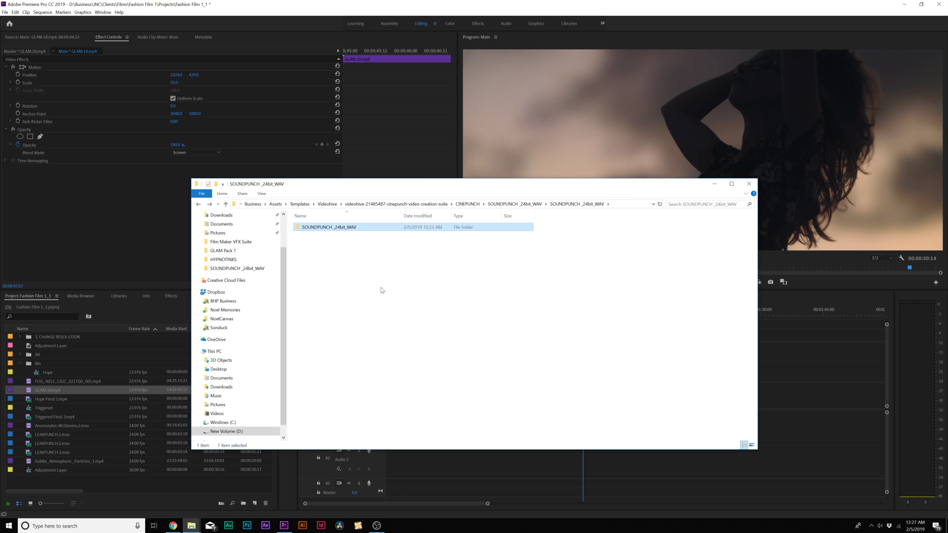